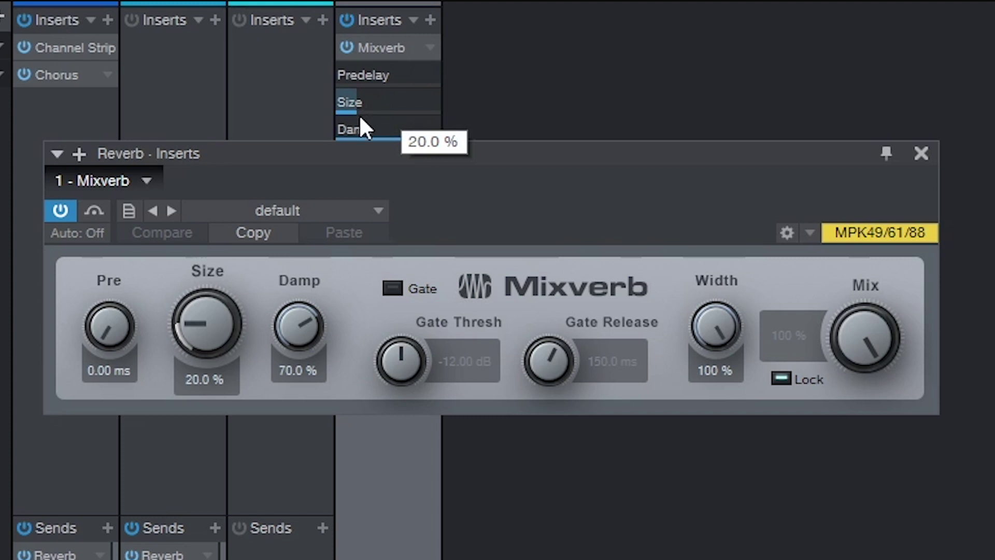
# Step: Adjust Mixverb size and damping, lower the gate threshold and shorten the gate release
pyautogui.moveTo(182, 331); pyautogui.dragTo(196, 348)
pyautogui.moveTo(298, 326); pyautogui.dragTo(279, 407)
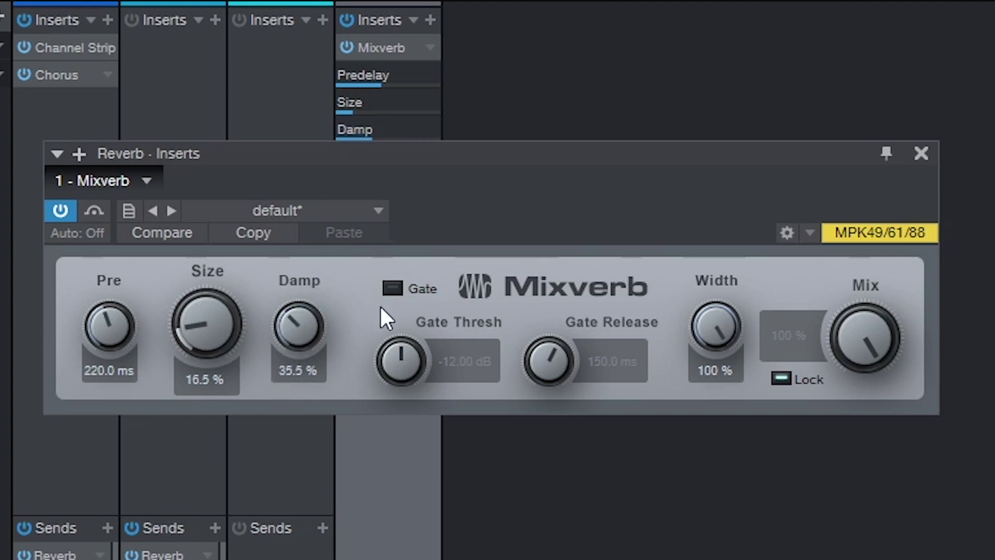
pyautogui.moveTo(401, 361); pyautogui.dragTo(402, 315)
pyautogui.moveTo(694, 326); pyautogui.dragTo(693, 194)
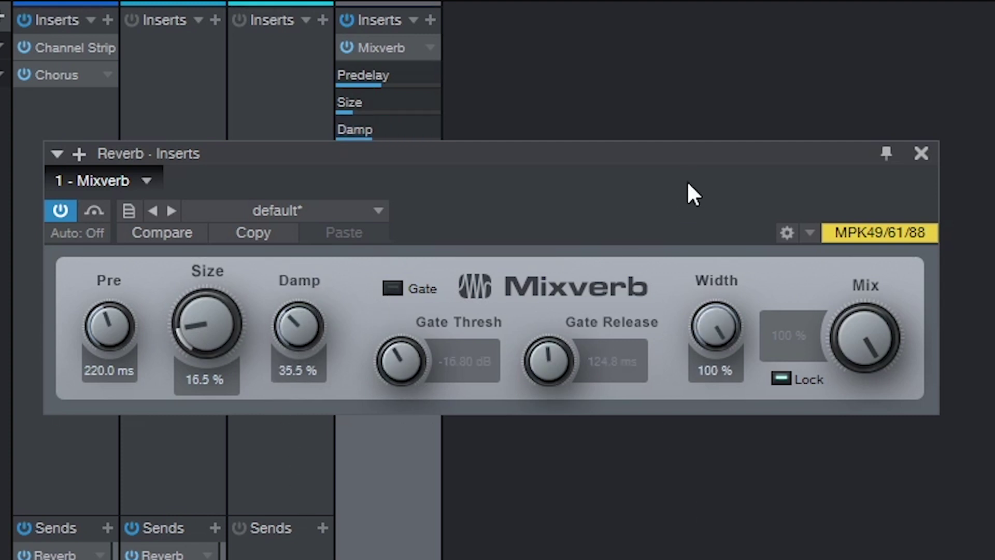
# Step: Unlock the Mix level and try a lower mix and narrower width, restoring both
pyautogui.click(780, 380)
pyautogui.moveTo(868, 333); pyautogui.dragTo(870, 119)
pyautogui.moveTo(718, 336); pyautogui.dragTo(53, 337)
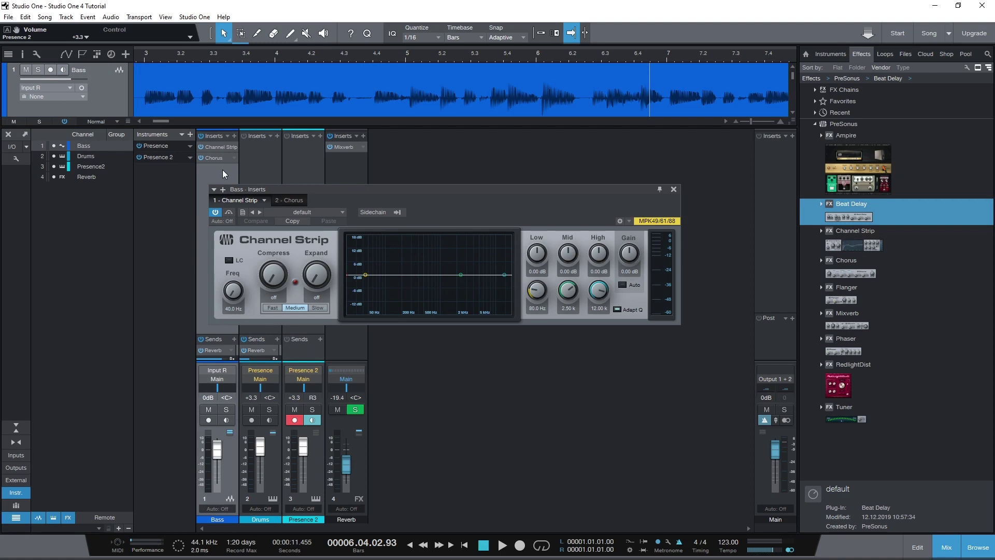
pyautogui.click(329, 211)
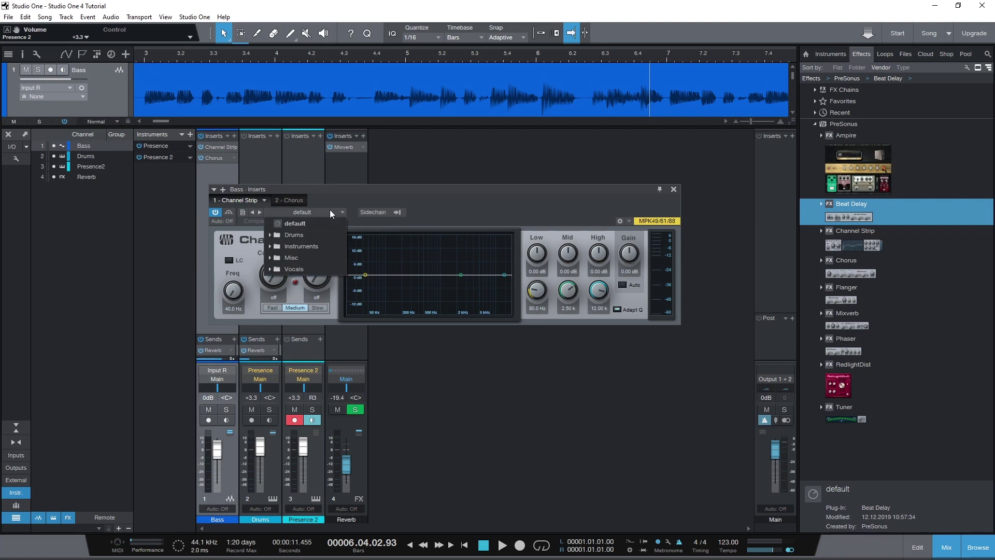
pyautogui.click(303, 238)
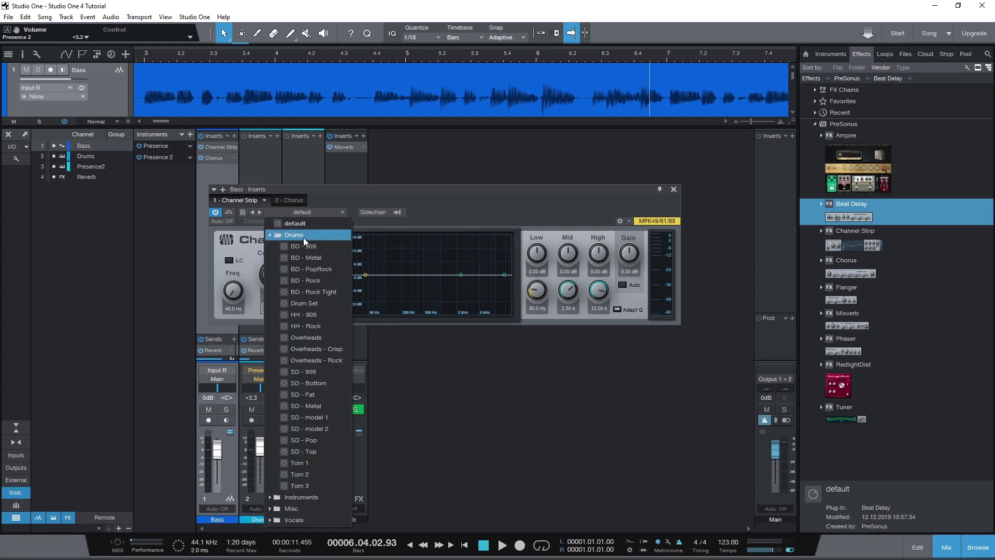
pyautogui.click(303, 237)
pyautogui.click(302, 246)
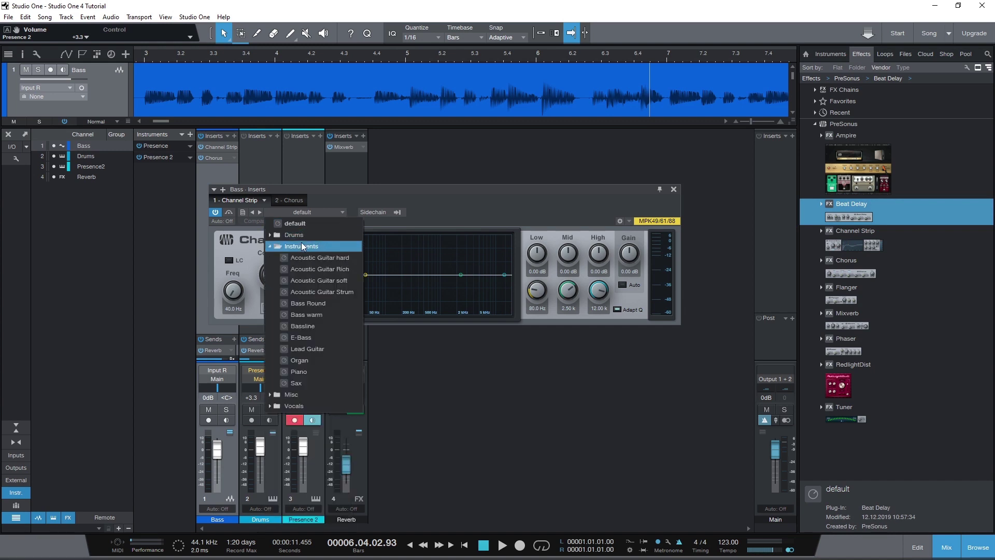
pyautogui.click(304, 234)
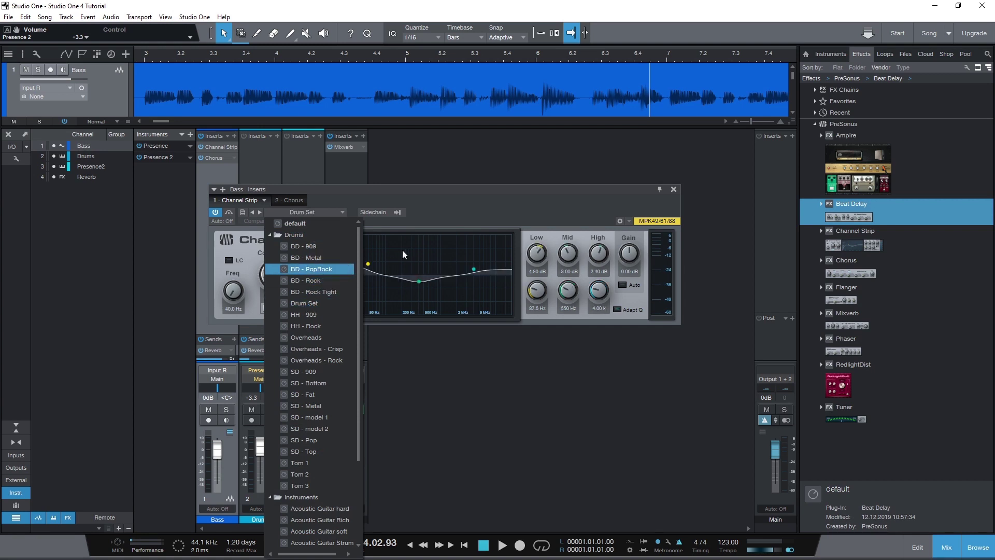
pyautogui.click(268, 235)
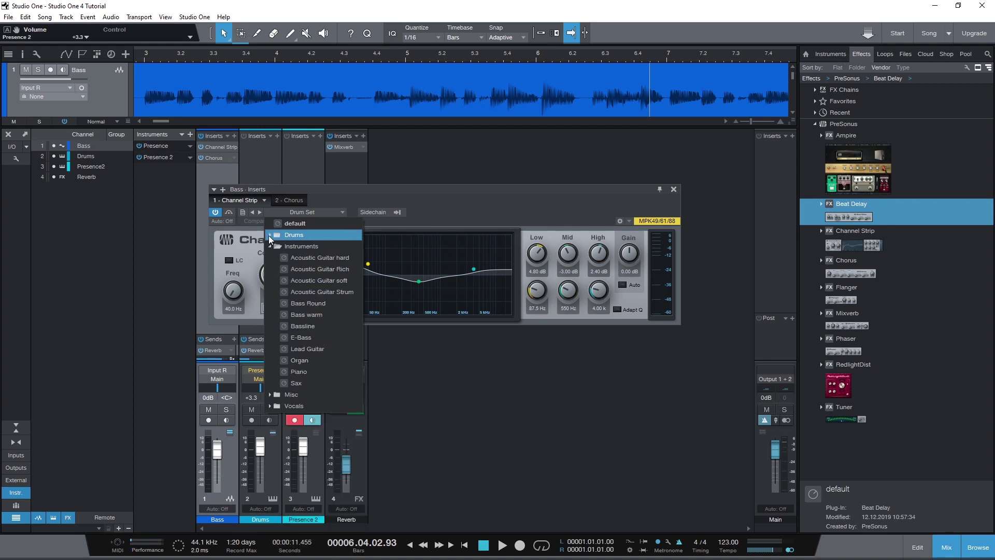
pyautogui.click(268, 247)
pyautogui.click(447, 210)
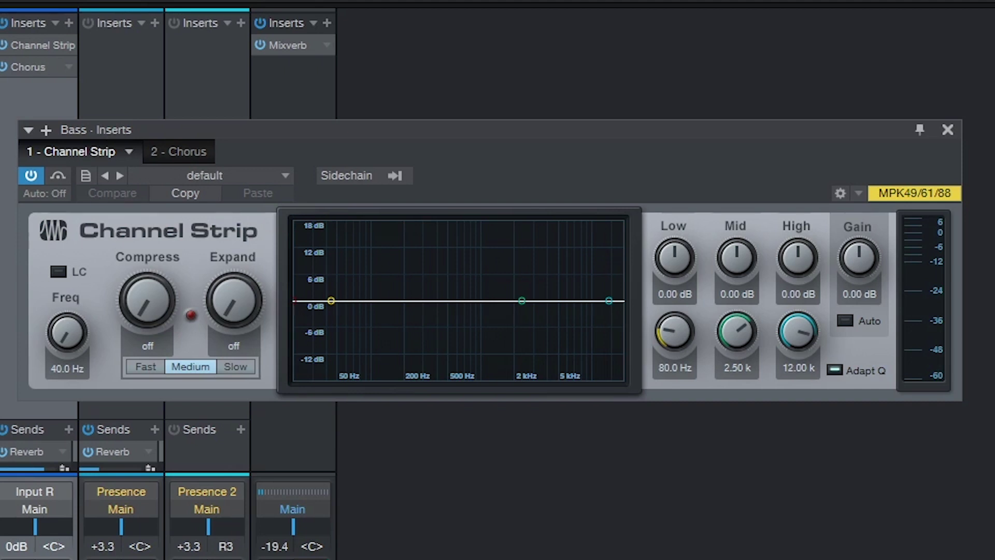
# Step: Engage the Channel Strip low cut at 40 Hz and shift the low EQ band to 265 Hz
pyautogui.click(58, 271)
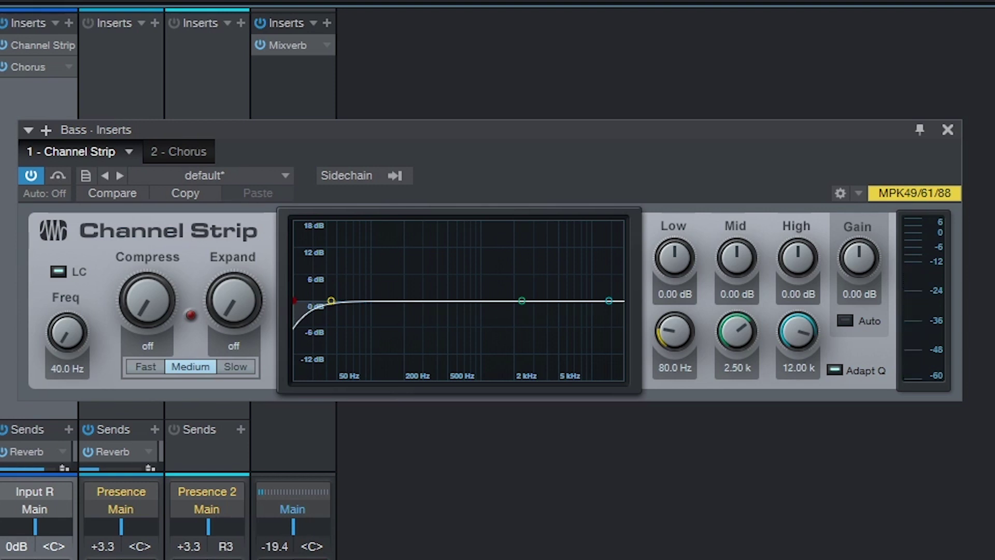
pyautogui.moveTo(331, 300); pyautogui.dragTo(397, 298)
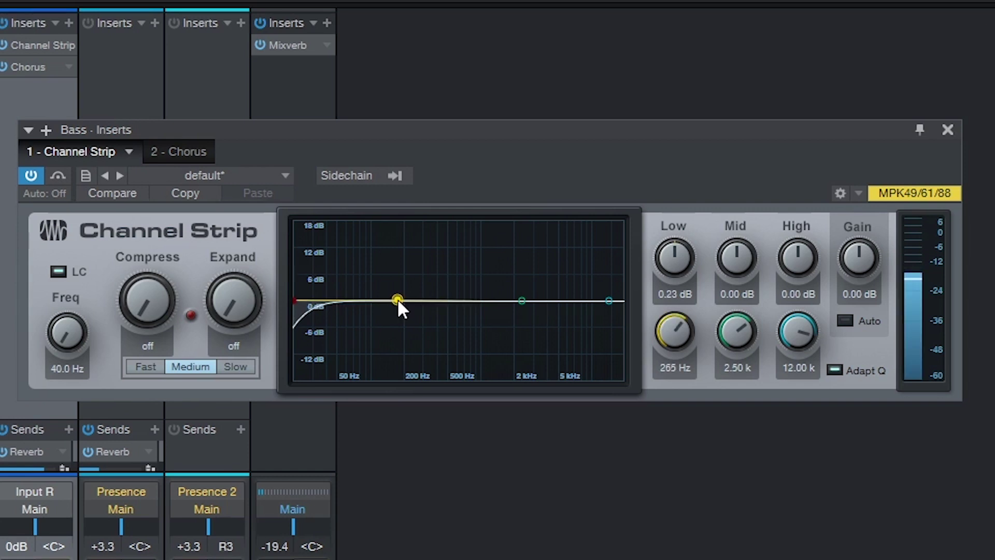
pyautogui.moveTo(65, 336); pyautogui.dragTo(84, 255)
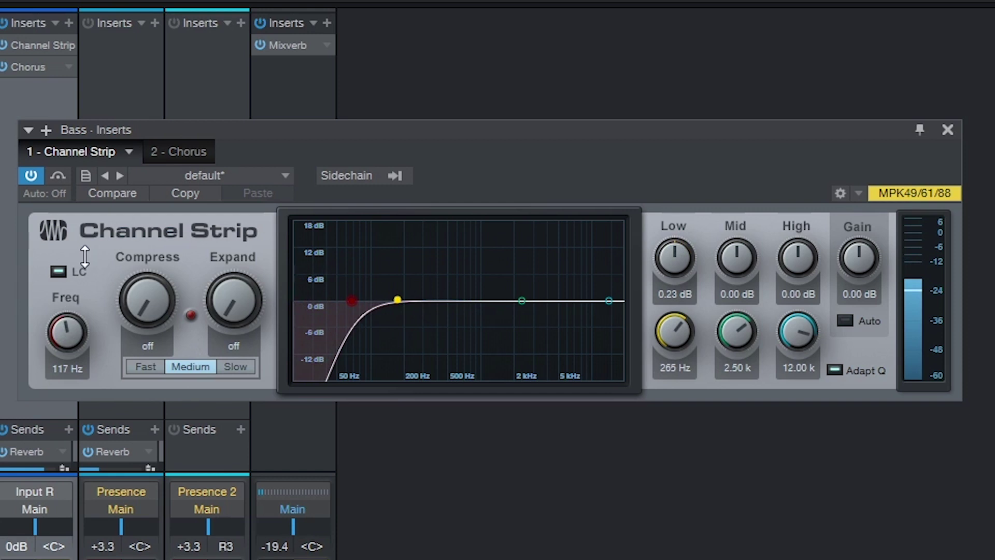
pyautogui.moveTo(85, 255); pyautogui.dragTo(31, 307)
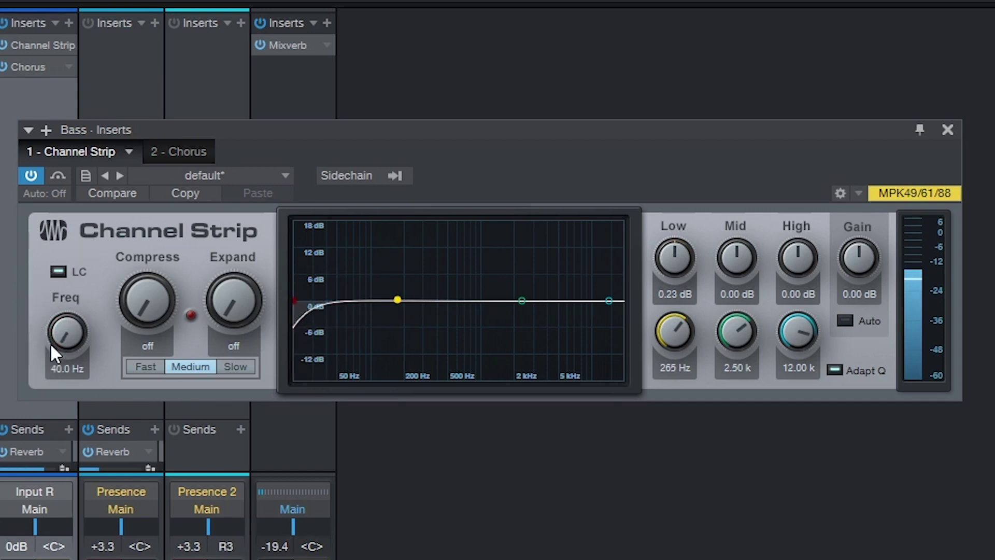
# Step: Turn compression up to 53% and try the fast, medium and slow dynamics speeds
pyautogui.moveTo(154, 306); pyautogui.dragTo(164, 222)
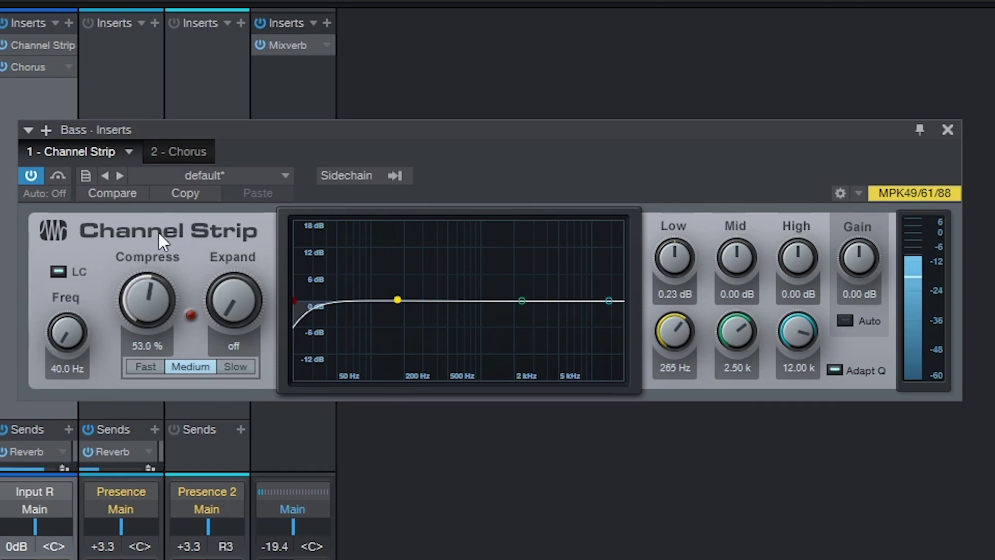
pyautogui.click(138, 366)
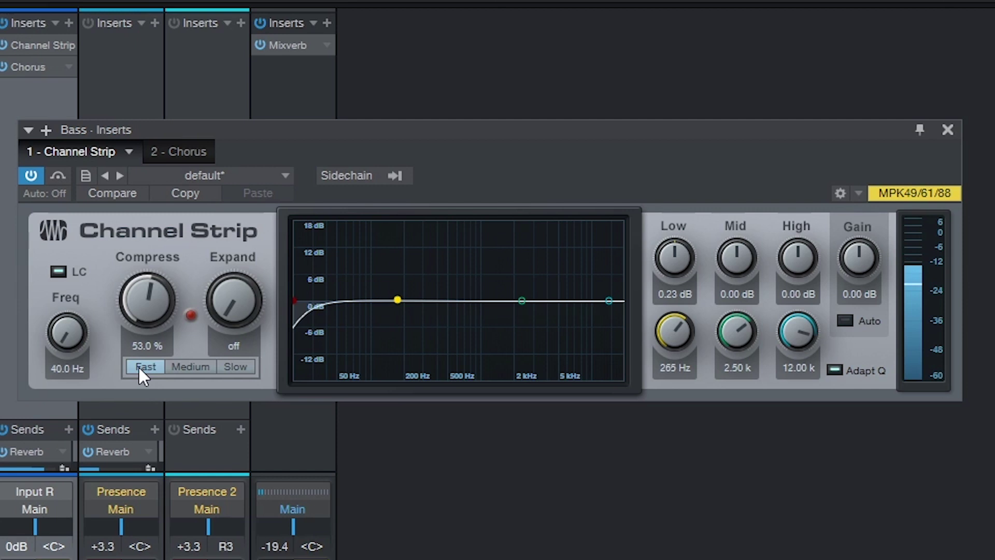
pyautogui.click(200, 366)
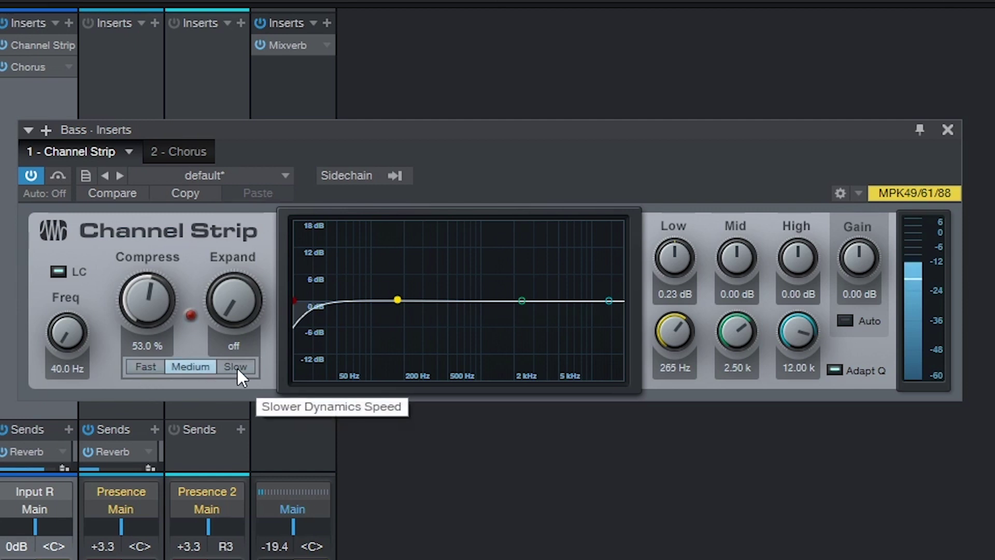
pyautogui.click(237, 366)
# Step: Set the expander to 46.5% with fast speed and cut the low band about 3 dB
pyautogui.moveTo(230, 306); pyautogui.dragTo(243, 231)
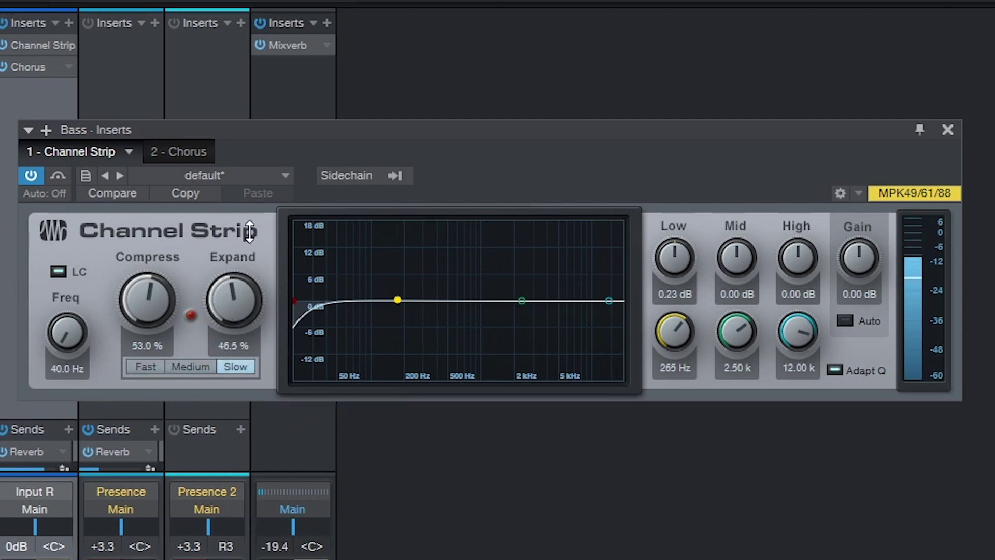
pyautogui.click(197, 366)
pyautogui.click(138, 368)
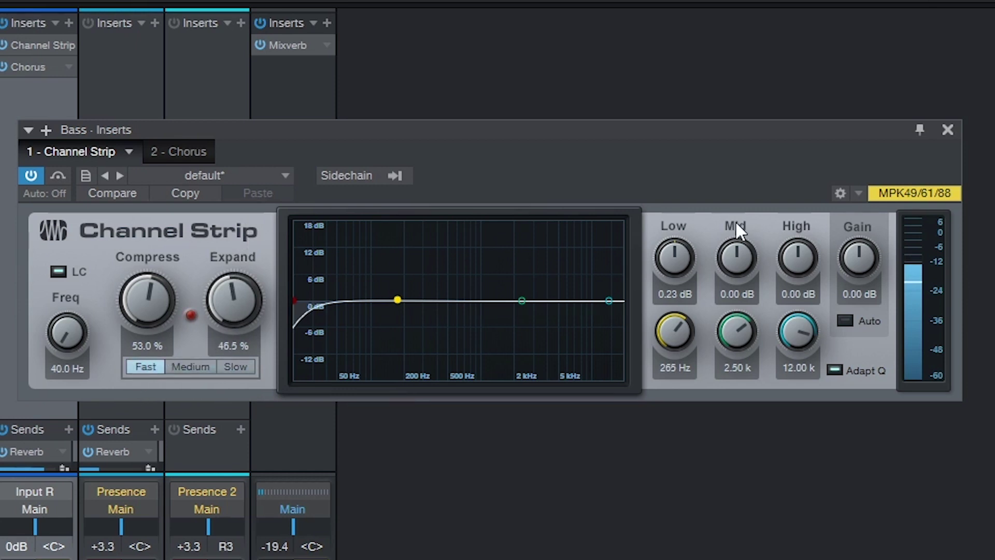
pyautogui.moveTo(661, 257); pyautogui.dragTo(660, 266)
# Step: Lower the low band frequency, boost mids 3.24 dB at 1.76 k, lift highs about 1 dB
pyautogui.moveTo(672, 331)
pyautogui.mouseDown()
pyautogui.moveTo(666, 348)
pyautogui.moveTo(679, 332)
pyautogui.mouseUp()
pyautogui.moveTo(730, 266); pyautogui.dragTo(733, 252)
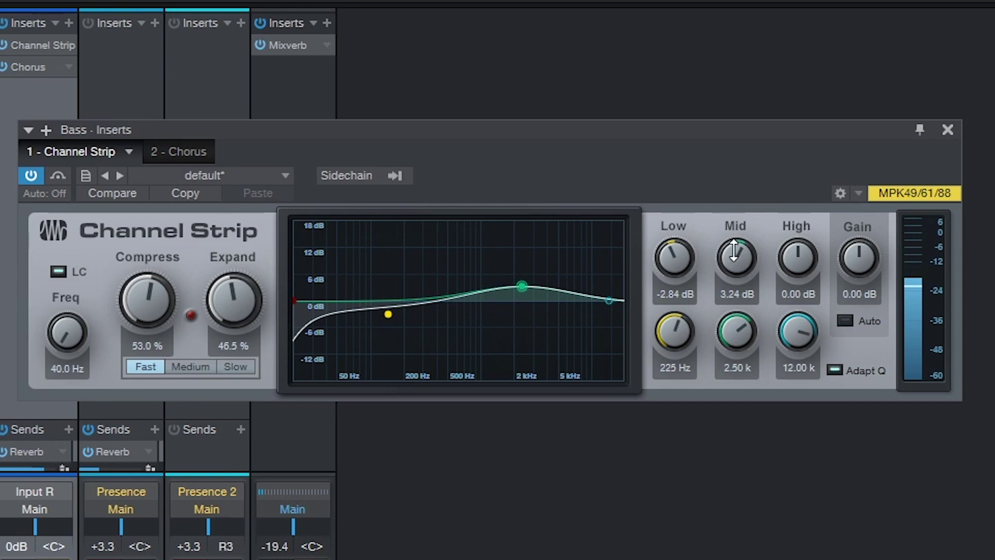
pyautogui.moveTo(794, 267); pyautogui.dragTo(793, 263)
pyautogui.moveTo(794, 331); pyautogui.dragTo(779, 361)
pyautogui.moveTo(740, 332); pyautogui.dragTo(735, 348)
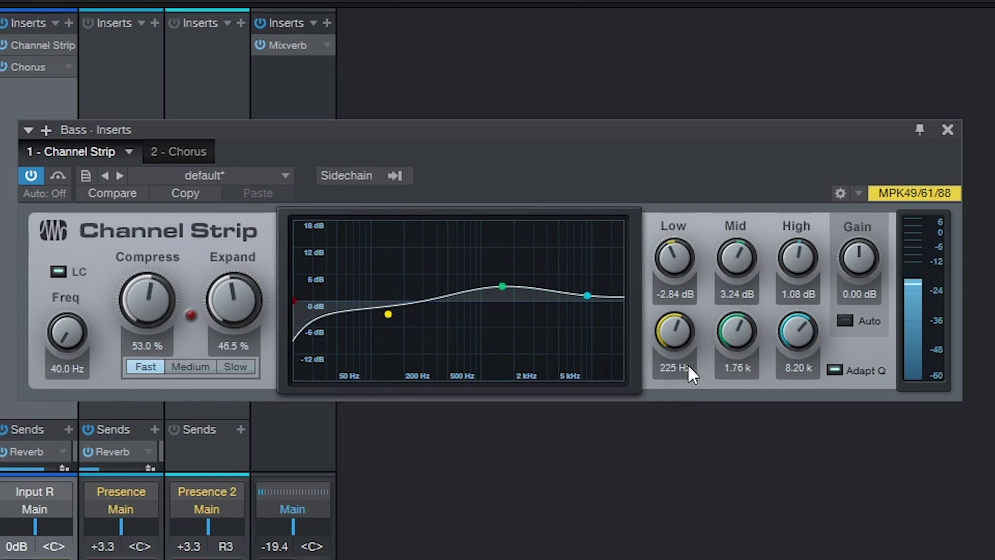
# Step: Set the Channel Strip output gain to 4.56 dB and A/B it with bypass
pyautogui.moveTo(858, 258); pyautogui.dragTo(861, 208)
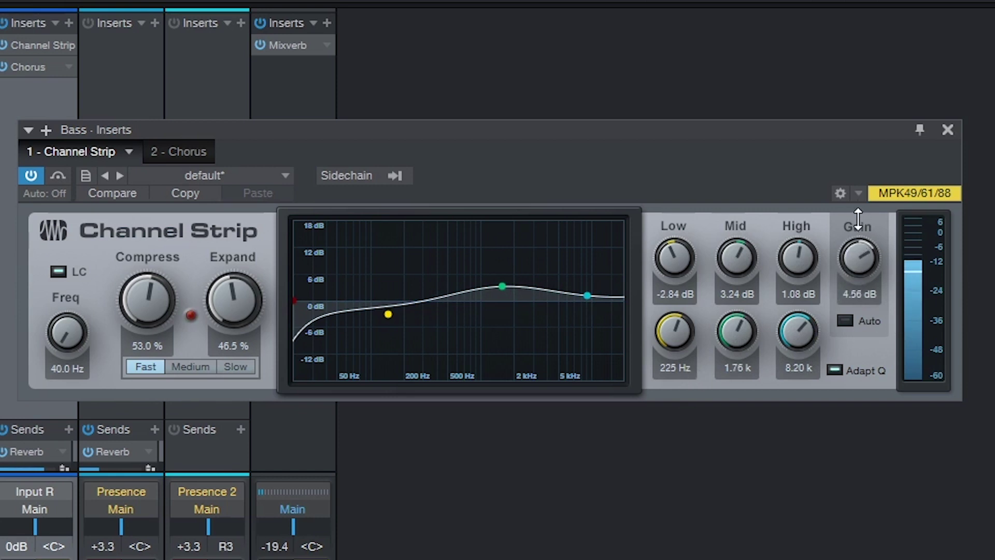
pyautogui.click(31, 175)
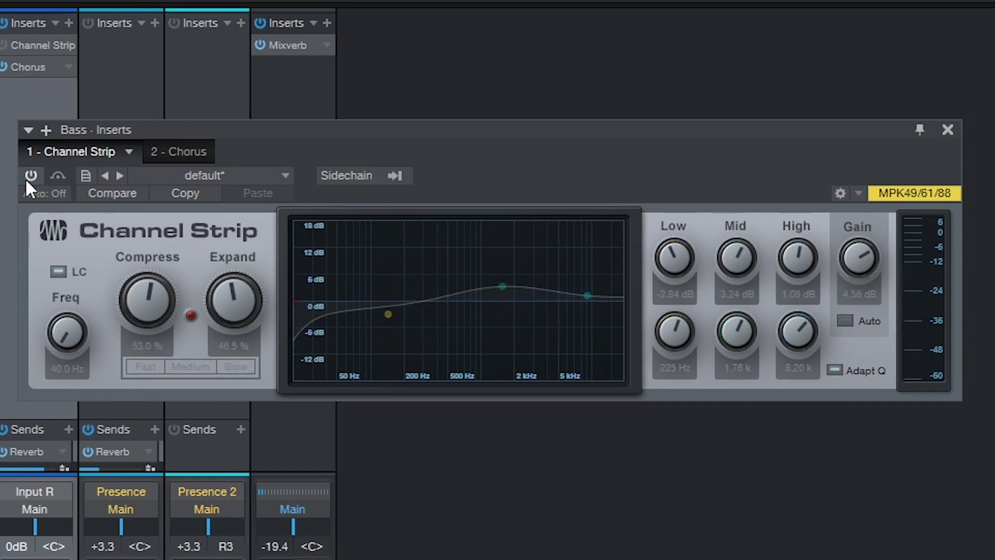
pyautogui.click(26, 180)
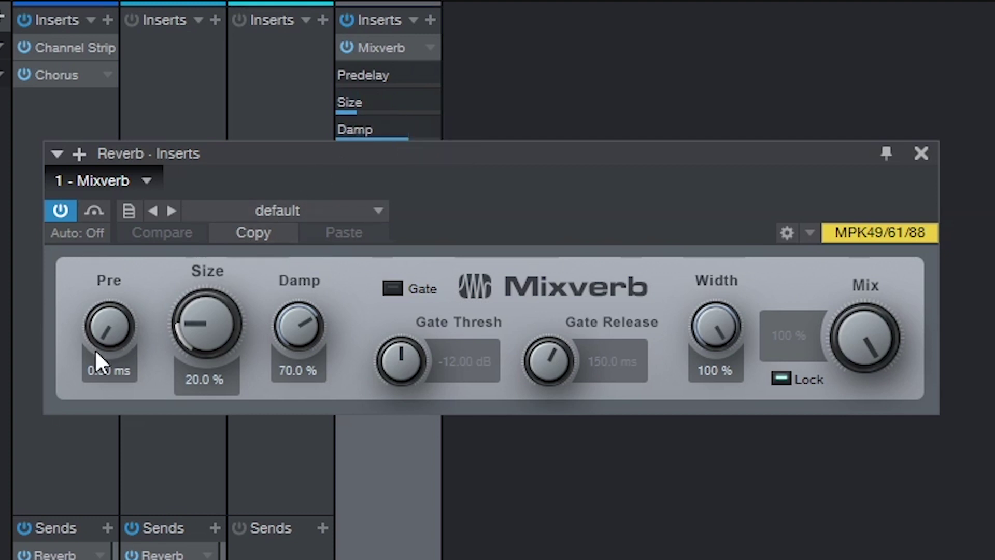
# Step: Dial Mixverb Pre to 220 ms, Size to 16.5 % and Damp to 67 %
pyautogui.moveTo(98, 330); pyautogui.dragTo(133, 262)
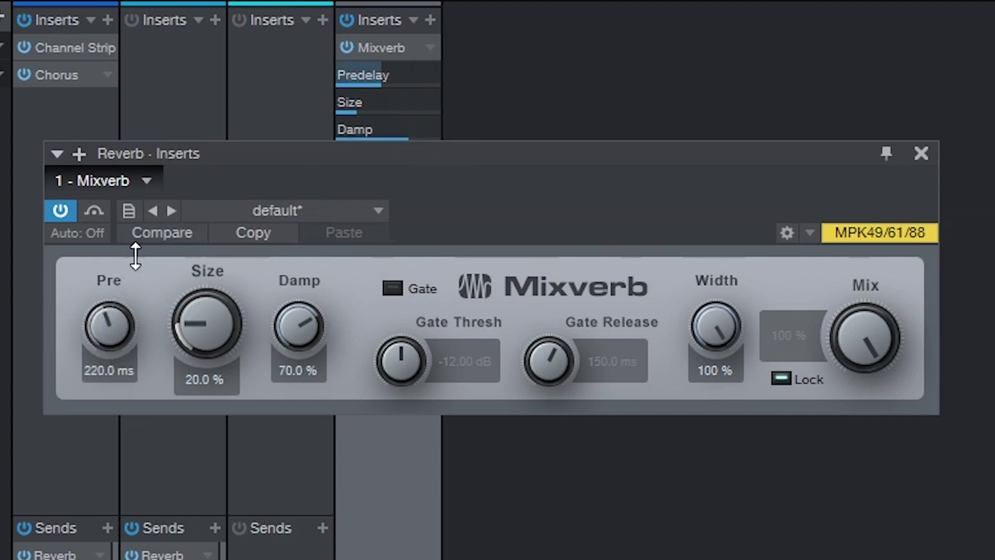
pyautogui.moveTo(188, 320); pyautogui.dragTo(197, 307)
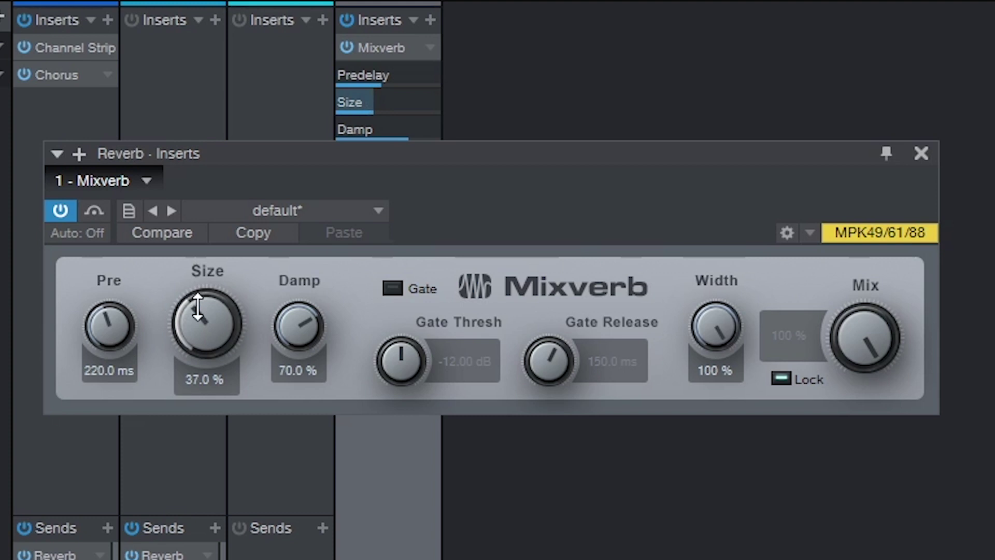
pyautogui.moveTo(197, 307); pyautogui.dragTo(175, 337)
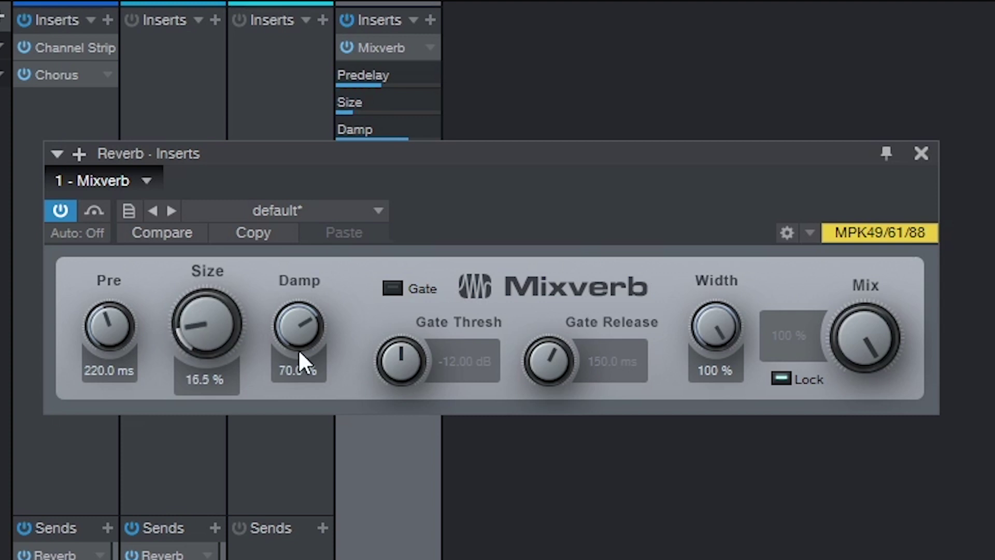
pyautogui.moveTo(298, 348); pyautogui.dragTo(287, 428)
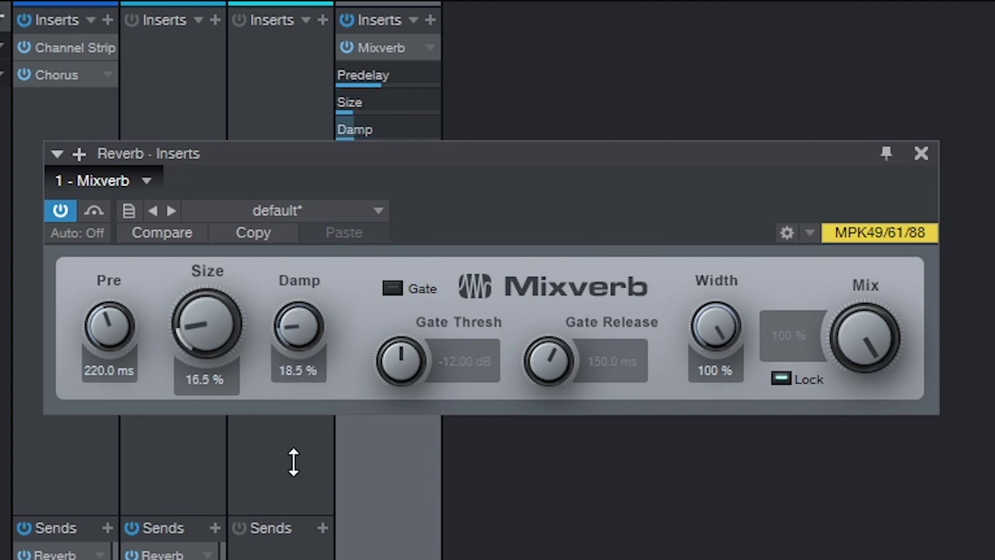
pyautogui.moveTo(293, 462); pyautogui.dragTo(274, 396)
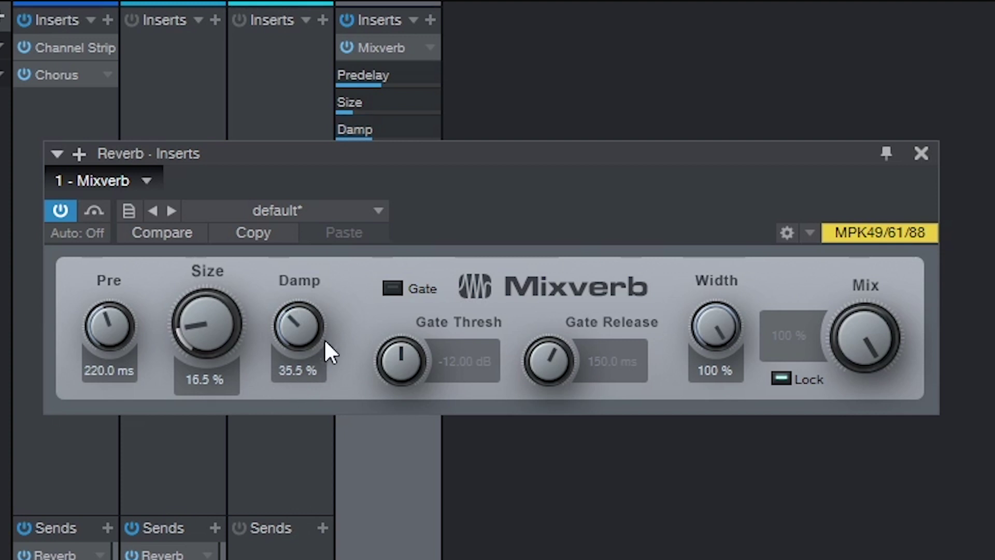
# Step: Set the gate threshold to -16.80 dB and release to 124.8 ms, leaving the gate off
pyautogui.click(389, 294)
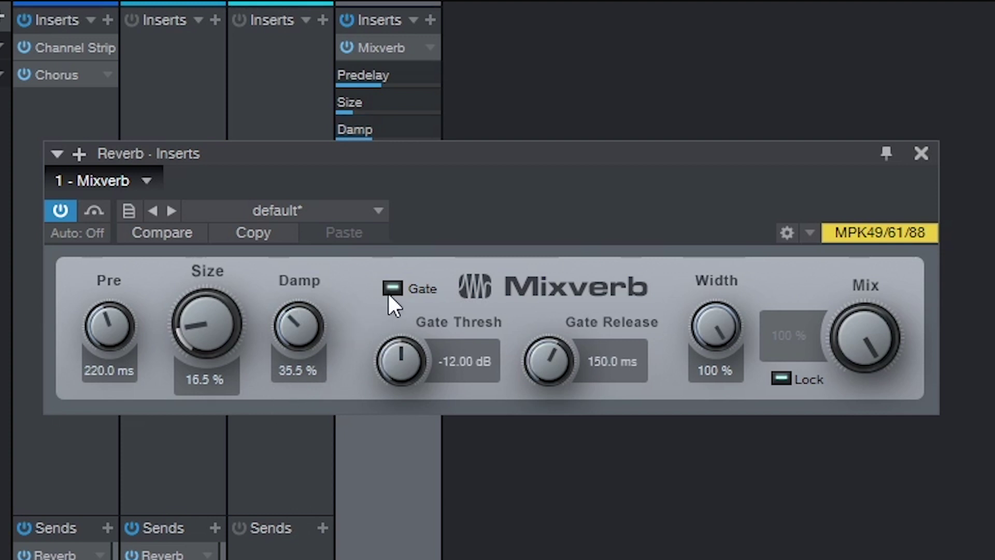
pyautogui.moveTo(414, 378); pyautogui.dragTo(402, 407)
pyautogui.moveTo(548, 358); pyautogui.dragTo(551, 365)
pyautogui.moveTo(400, 376); pyautogui.dragTo(399, 357)
pyautogui.click(392, 291)
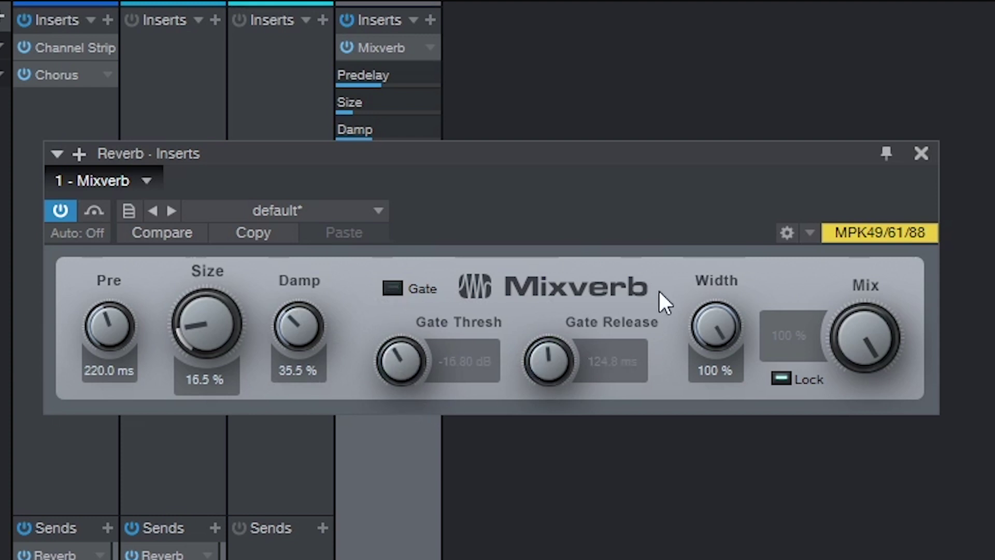
# Step: Unlock Mix and test mix and width extremes, leaving both at 100 %
pyautogui.moveTo(717, 326); pyautogui.dragTo(687, 182)
pyautogui.click(777, 380)
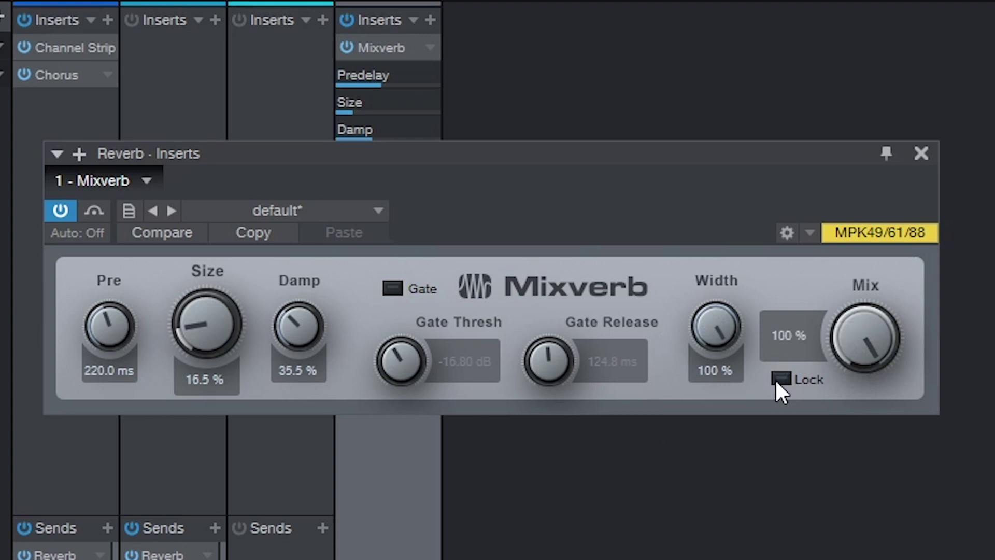
pyautogui.moveTo(846, 337); pyautogui.dragTo(798, 514)
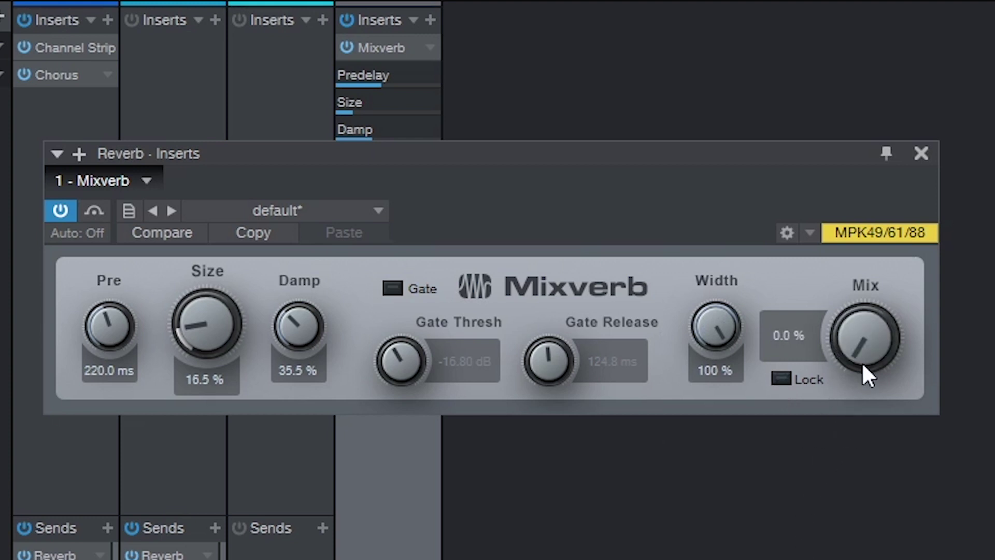
pyautogui.moveTo(862, 365); pyautogui.dragTo(921, 83)
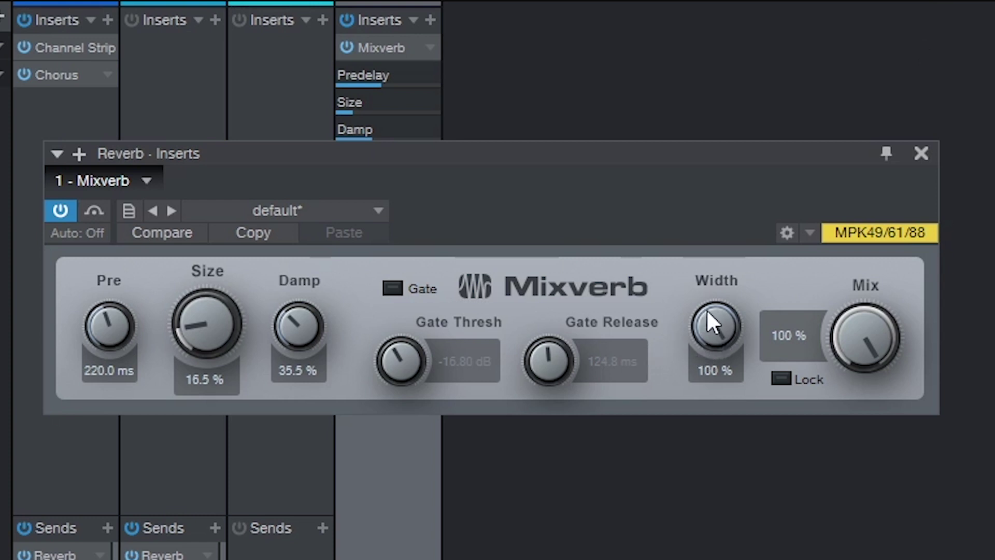
pyautogui.moveTo(708, 318); pyautogui.dragTo(644, 548)
pyautogui.moveTo(715, 351); pyautogui.dragTo(775, 116)
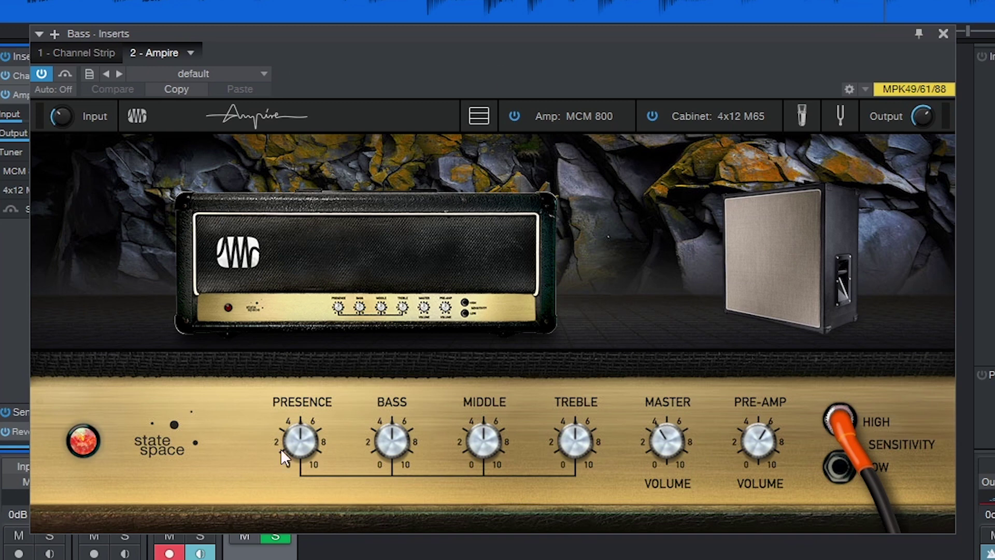
# Step: In Ampire, cut Middle, Treble and Pre-Amp, raise Bass and Master, and select LOW input
pyautogui.moveTo(487, 420); pyautogui.dragTo(487, 440)
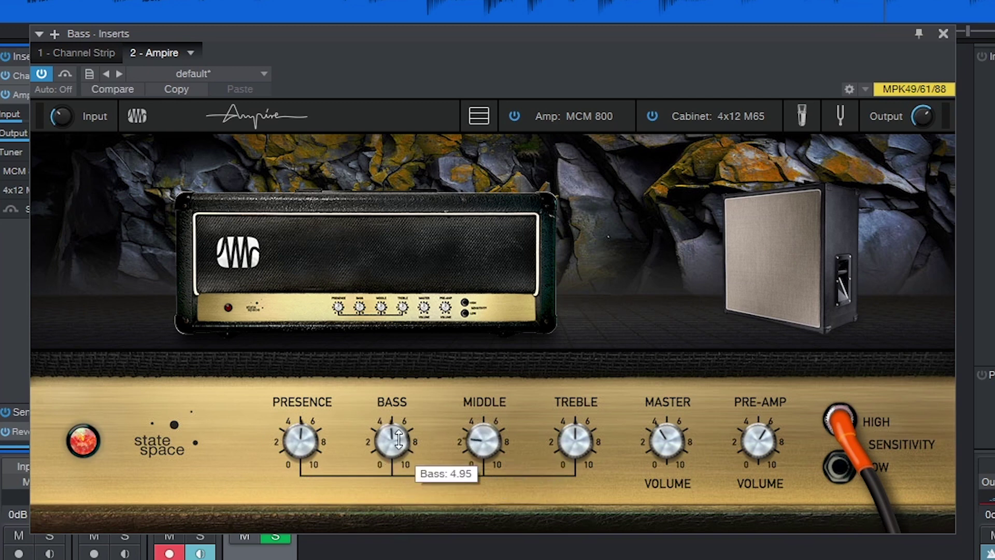
pyautogui.moveTo(399, 440); pyautogui.dragTo(399, 414)
pyautogui.moveTo(570, 425); pyautogui.dragTo(570, 437)
pyautogui.moveTo(672, 445); pyautogui.dragTo(672, 430)
pyautogui.moveTo(747, 441); pyautogui.dragTo(747, 453)
pyautogui.click(839, 469)
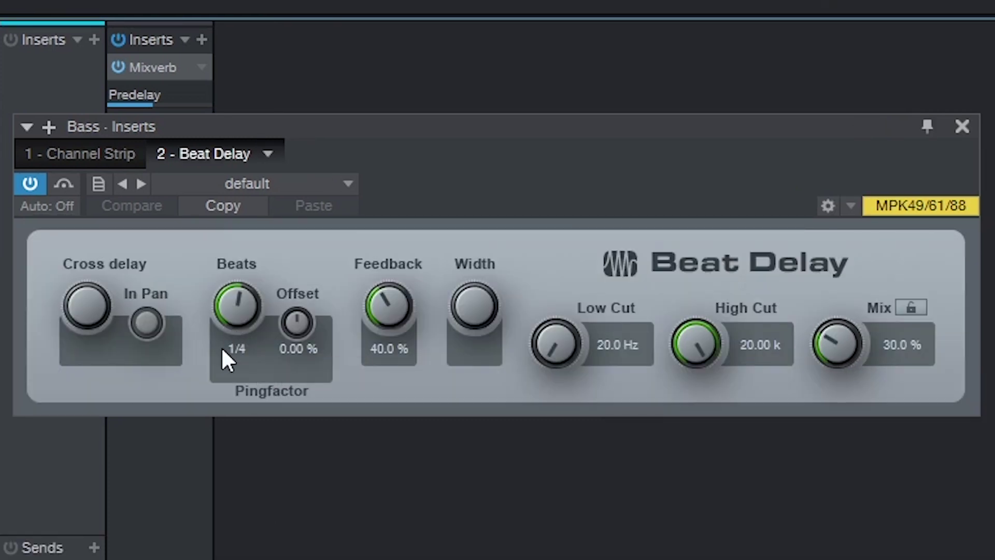
# Step: Set Beat Delay to 1/2 beats, 20 % feedback and 95.5 % mix
pyautogui.moveTo(228, 310)
pyautogui.mouseDown()
pyautogui.moveTo(213, 351)
pyautogui.moveTo(242, 306)
pyautogui.mouseUp()
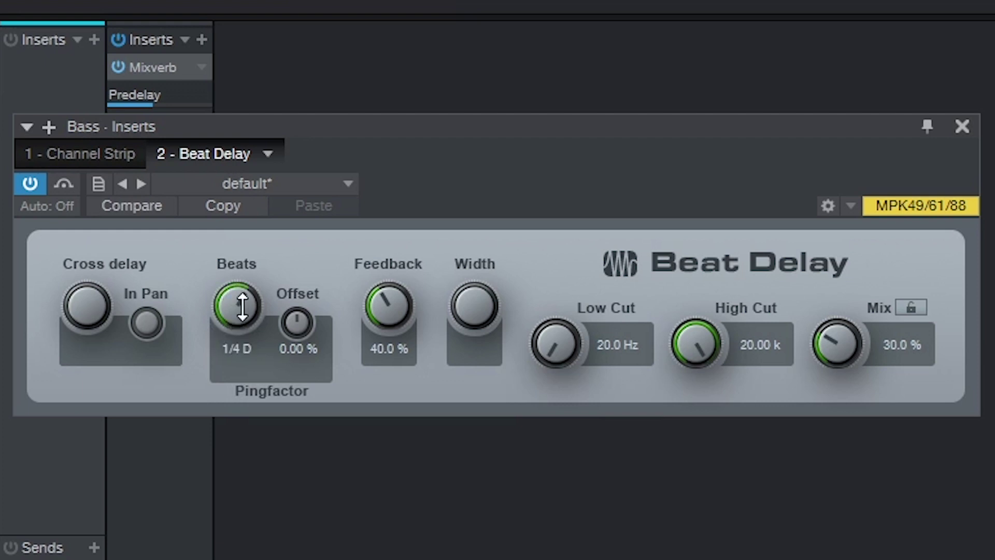
pyautogui.moveTo(389, 310); pyautogui.dragTo(393, 257)
pyautogui.moveTo(397, 306); pyautogui.dragTo(400, 261)
pyautogui.moveTo(383, 318); pyautogui.dragTo(342, 473)
pyautogui.moveTo(380, 317); pyautogui.dragTo(379, 321)
pyautogui.moveTo(231, 331); pyautogui.dragTo(230, 311)
pyautogui.moveTo(831, 346); pyautogui.dragTo(879, 190)
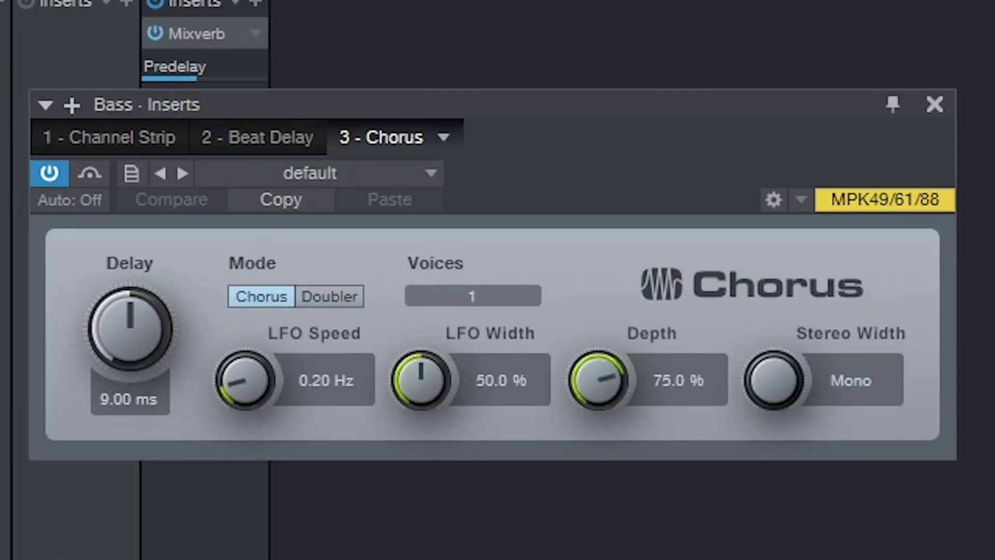
# Step: Set Chorus to 6.48 ms delay, 0.23 Hz LFO speed, 63 % LFO width and 61.5 % depth
pyautogui.moveTo(128, 303); pyautogui.dragTo(166, 357)
pyautogui.moveTo(225, 393); pyautogui.dragTo(228, 381)
pyautogui.moveTo(461, 397); pyautogui.dragTo(444, 351)
pyautogui.moveTo(596, 384); pyautogui.dragTo(583, 437)
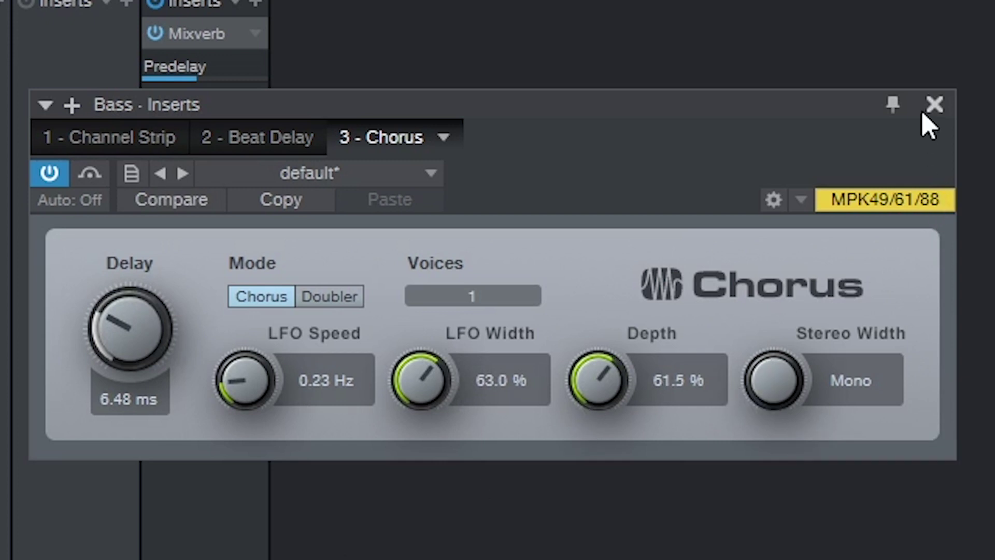
# Step: Set Flanger to 0.51 Hz speed and 61.7 % feedback, and lower Phaser's range to 446 Hz
pyautogui.click(936, 105)
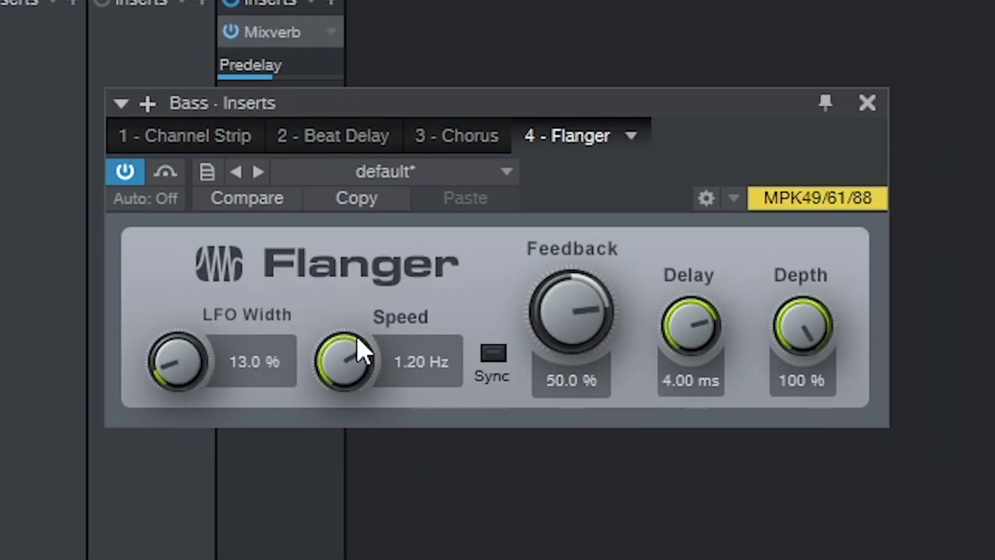
pyautogui.moveTo(354, 343); pyautogui.dragTo(348, 363)
pyautogui.moveTo(546, 333); pyautogui.dragTo(556, 314)
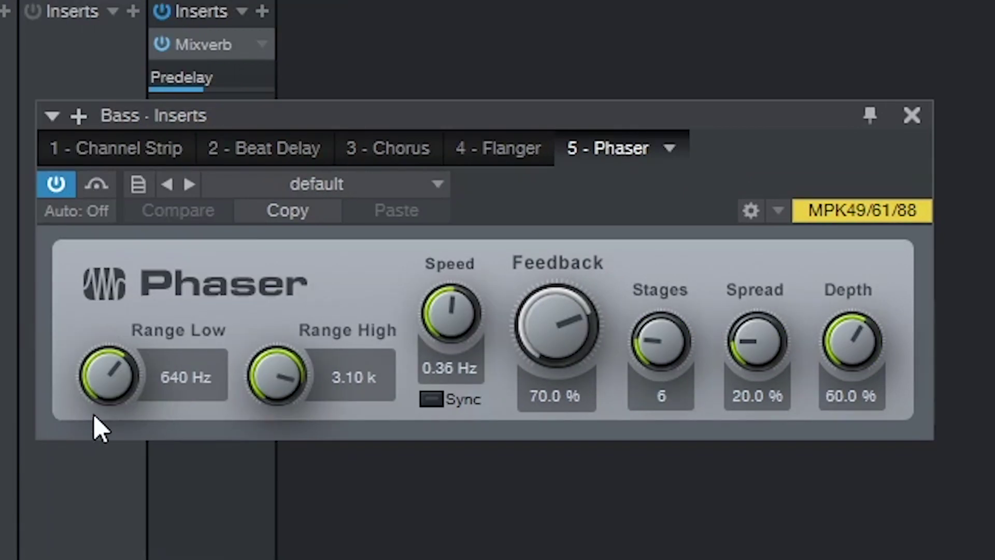
pyautogui.moveTo(96, 401); pyautogui.dragTo(166, 405)
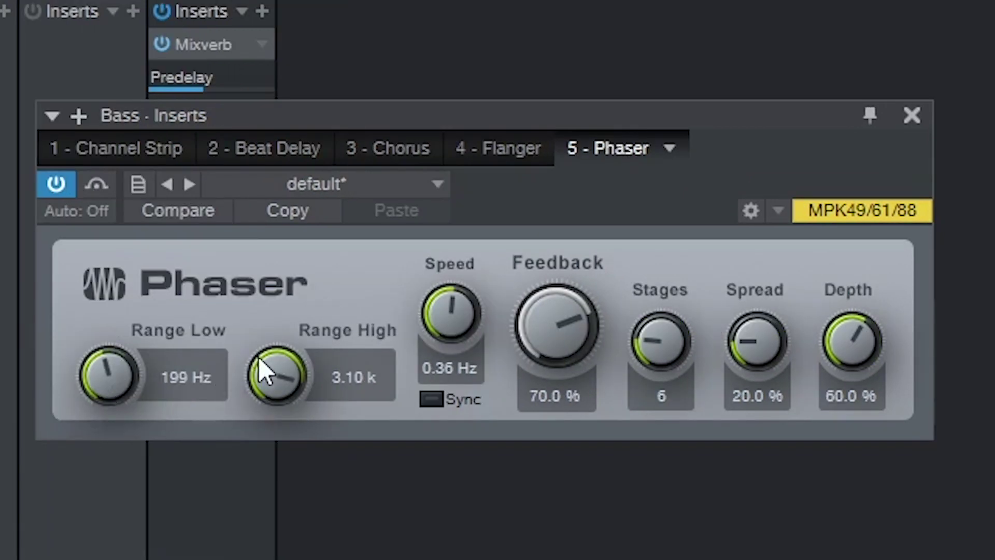
pyautogui.moveTo(259, 358); pyautogui.dragTo(254, 438)
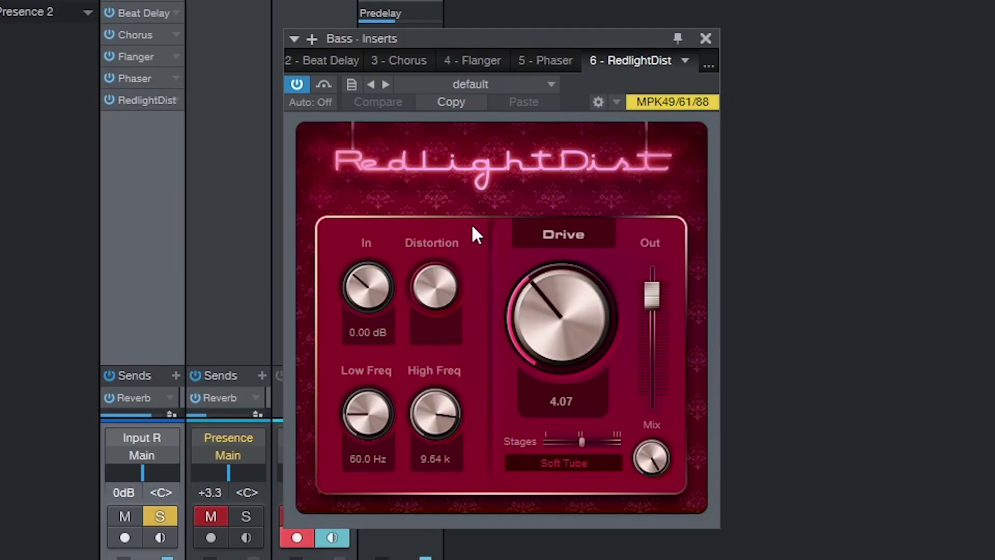
# Step: Set RedlightDist input to -3.60 dB and drive to 7.31, lower its output, and close it
pyautogui.moveTo(374, 288); pyautogui.dragTo(378, 296)
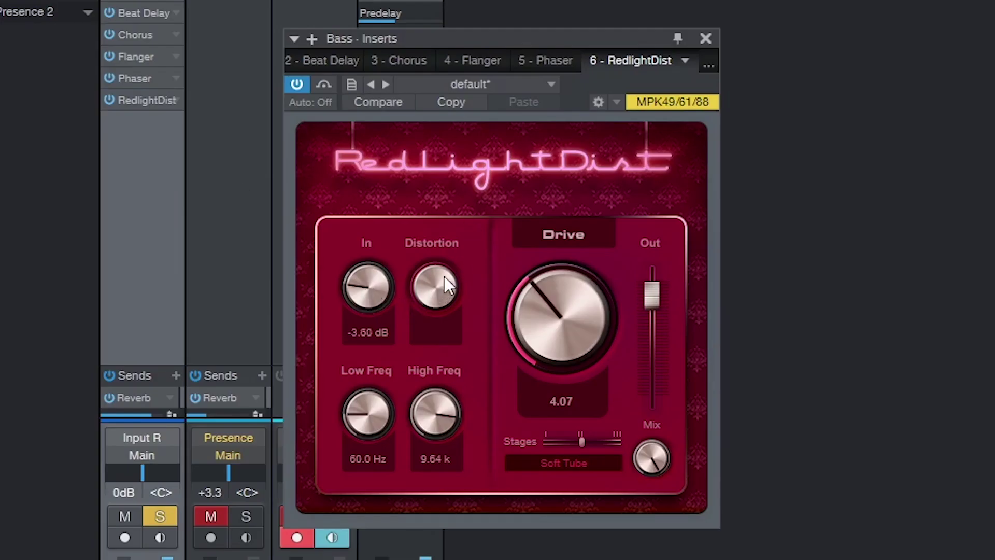
pyautogui.moveTo(539, 325); pyautogui.dragTo(591, 282)
pyautogui.moveTo(647, 302); pyautogui.dragTo(649, 326)
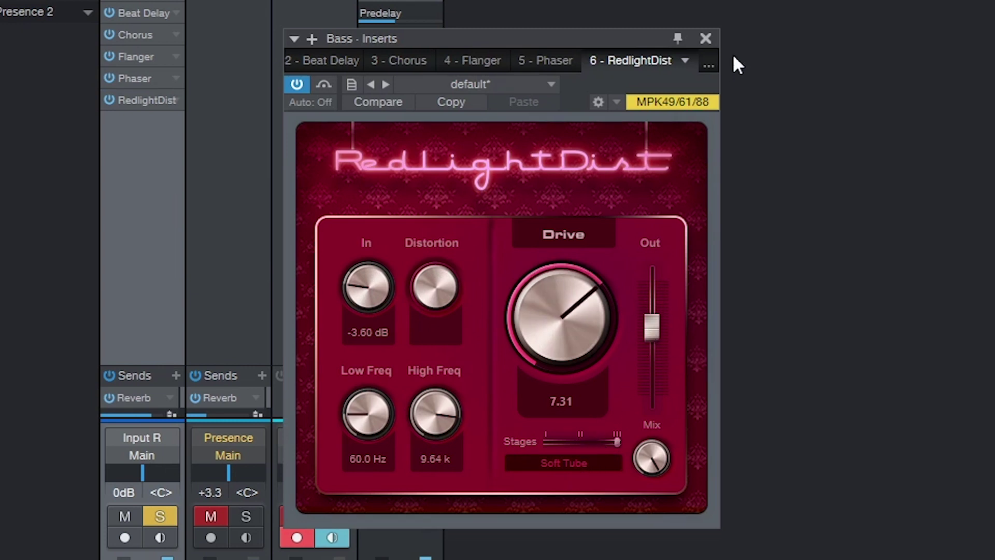
pyautogui.click(705, 38)
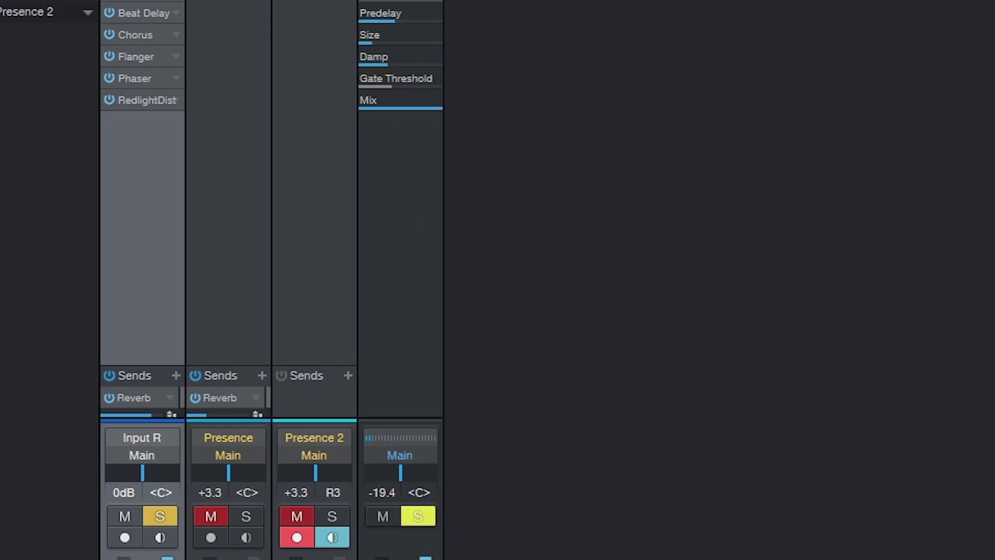